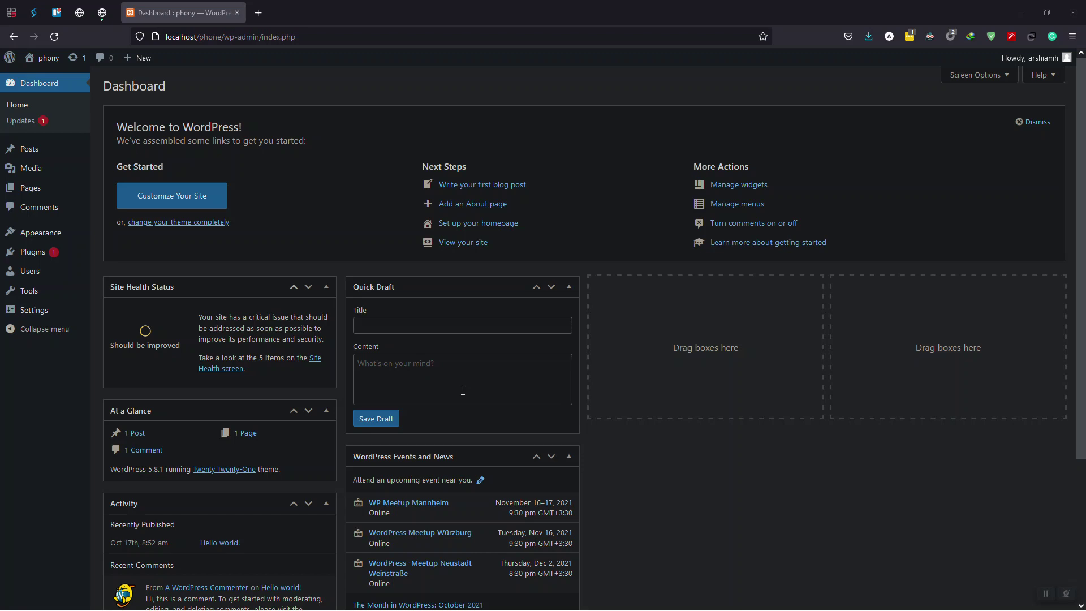
Step: Go through the installed plugins to the page for adding new ones and browse the featured plugins
mouse_move(48, 260)
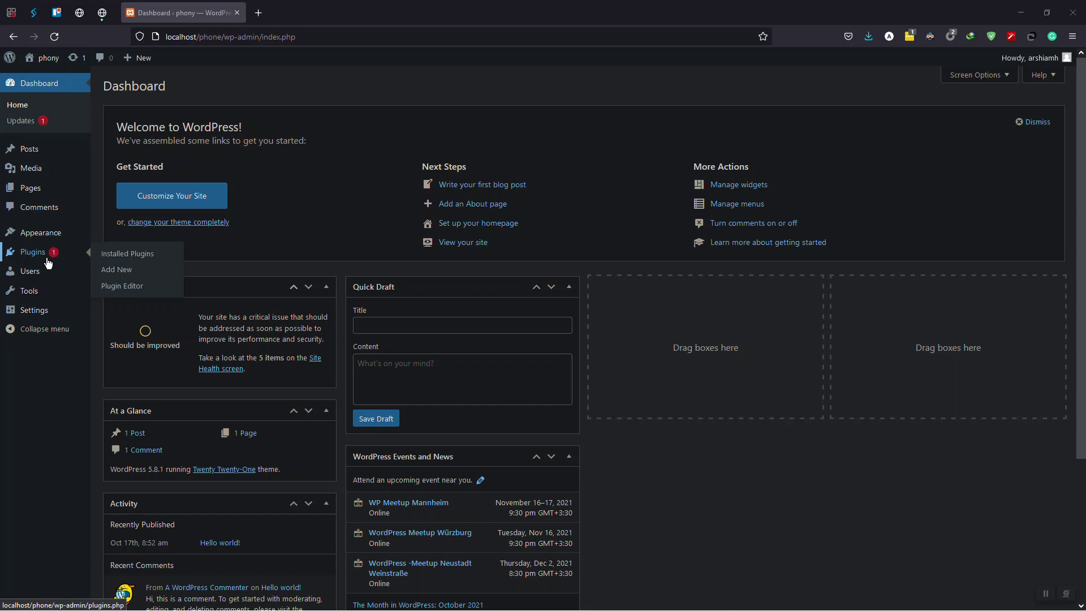
left_click(112, 259)
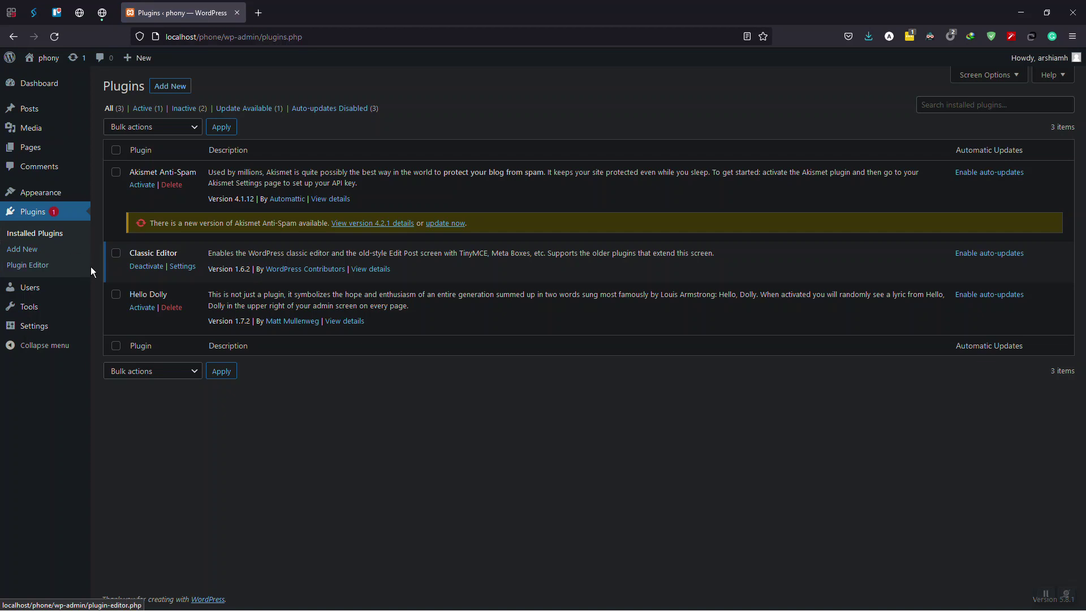
left_click(16, 254)
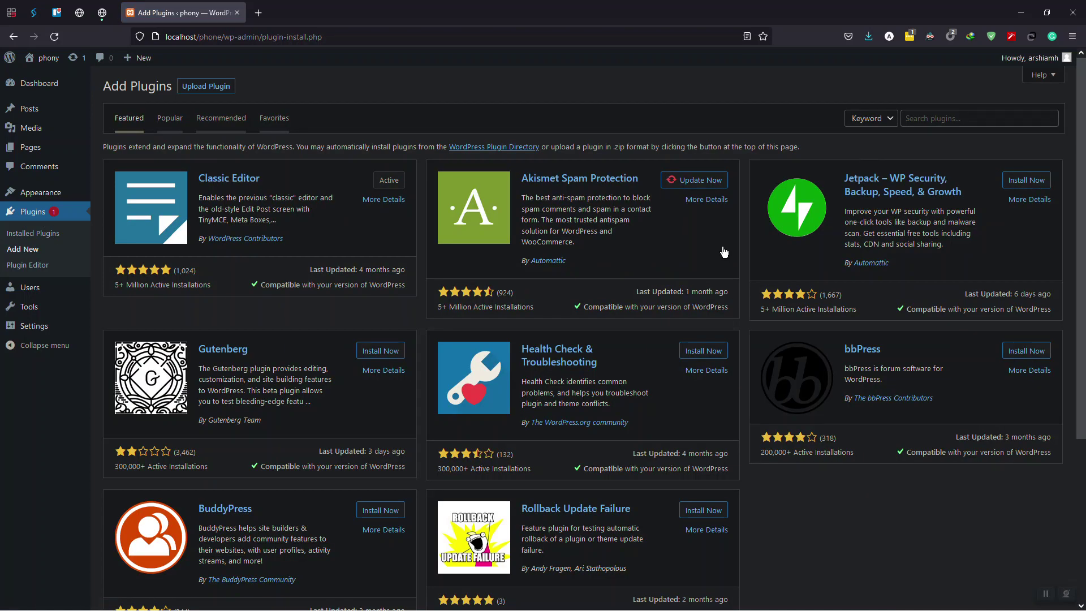
scroll(416, 315, "down", 4)
scroll(411, 314, "up", 2)
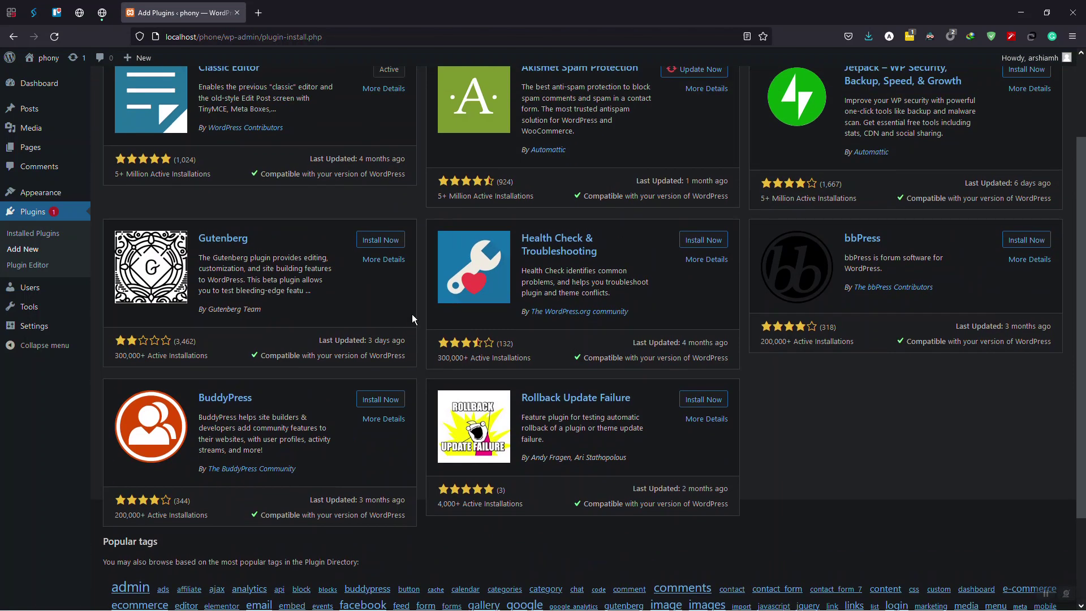
scroll(412, 314, "up", 2)
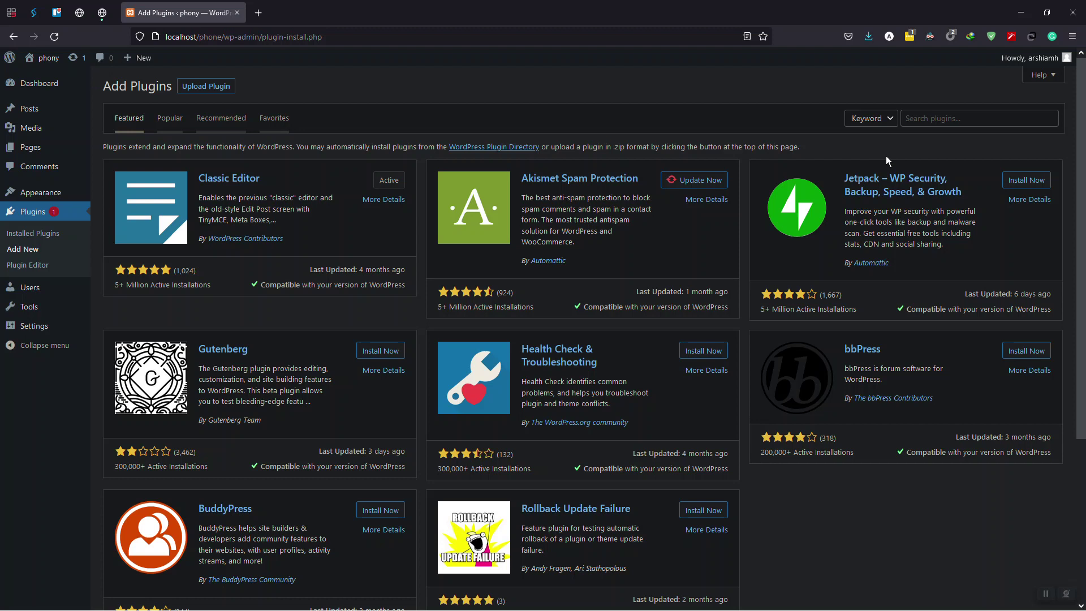
Step: Search the plugin directory for "yoast" and look through the results
left_click(915, 118)
type("yoast")
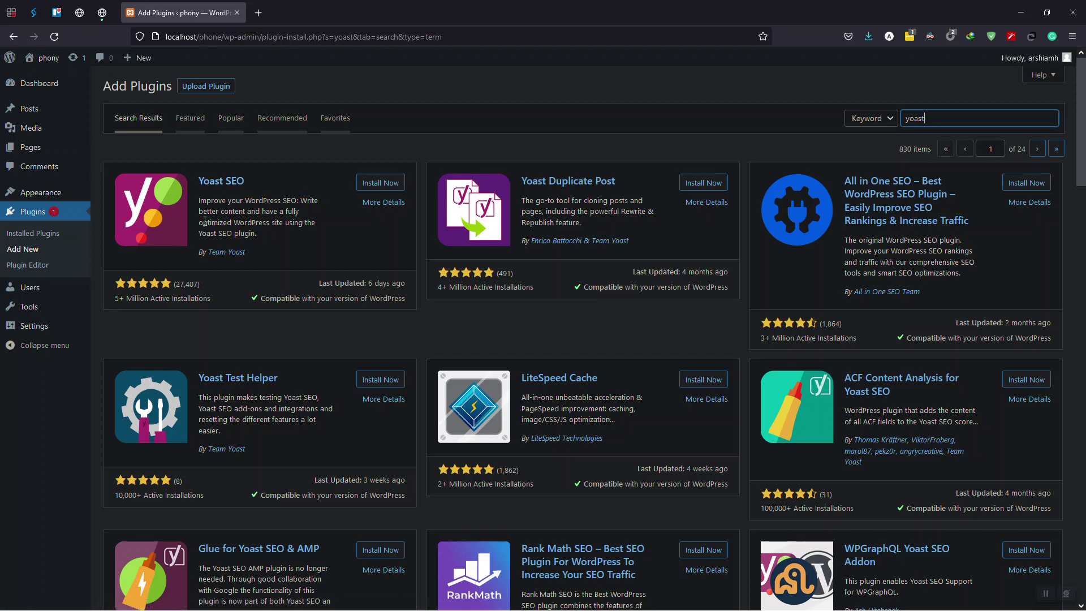
scroll(717, 215, "down", 5)
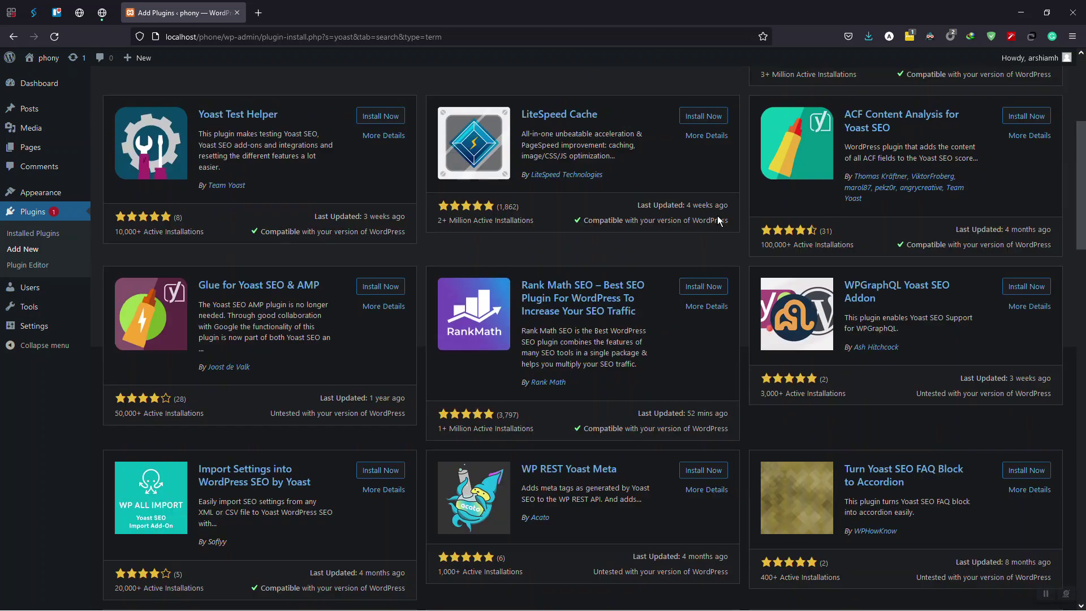
scroll(717, 216, "up", 5)
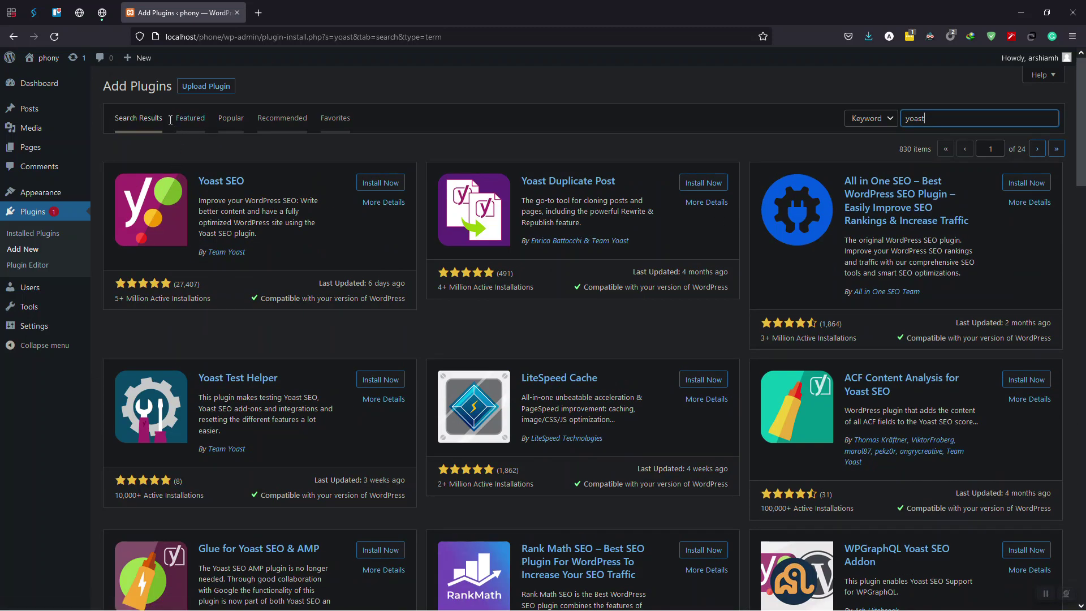
Step: Browse the popular plugins, then install and activate Yoast SEO from there
left_click(191, 120)
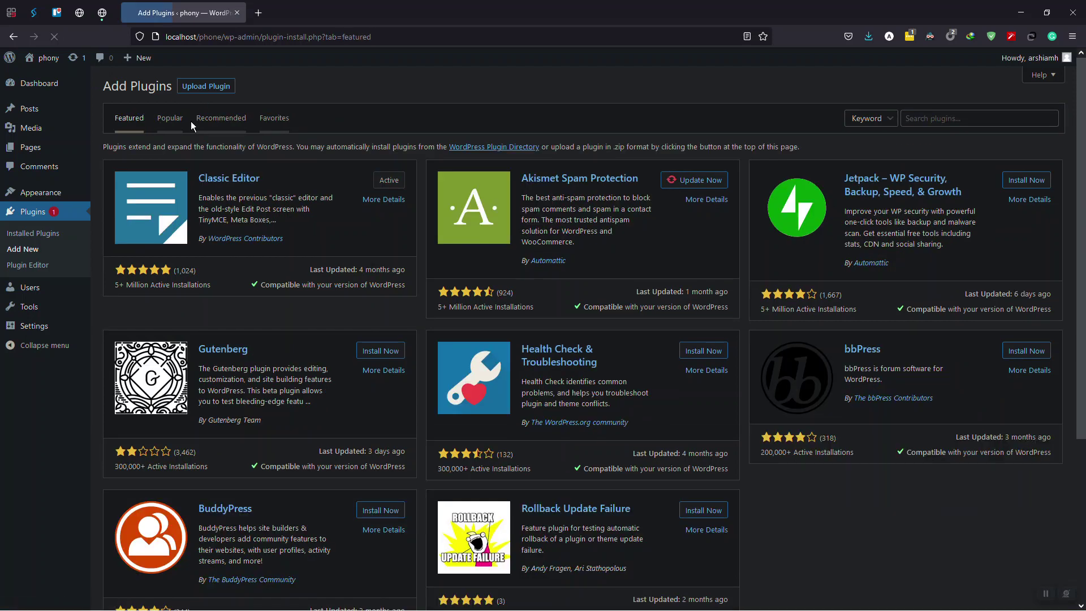
left_click(177, 129)
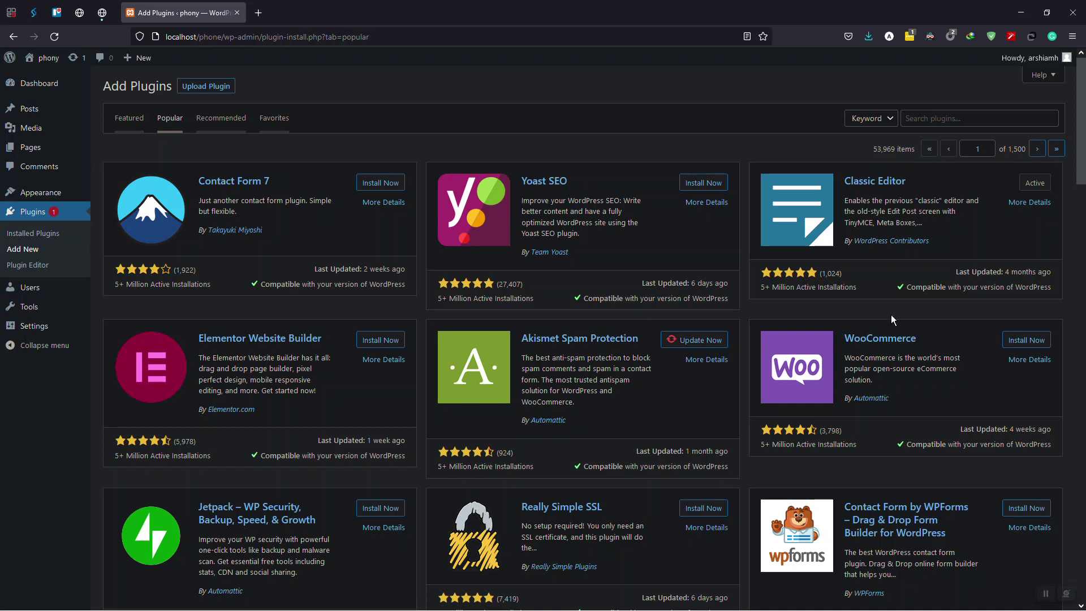
scroll(204, 334, "down", 2)
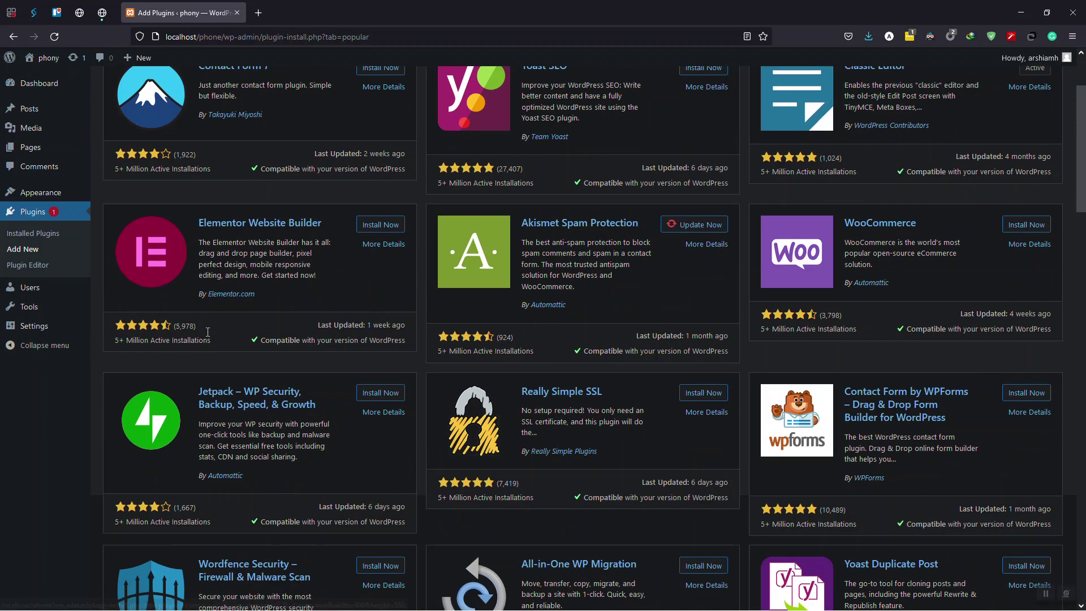
scroll(255, 175, "up", 2)
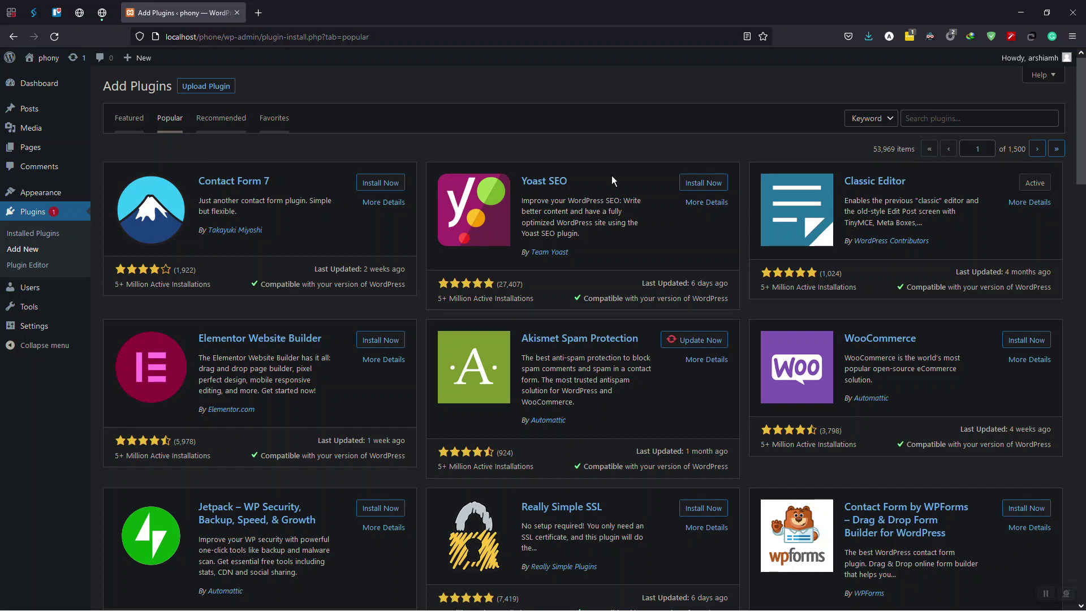
left_click(699, 185)
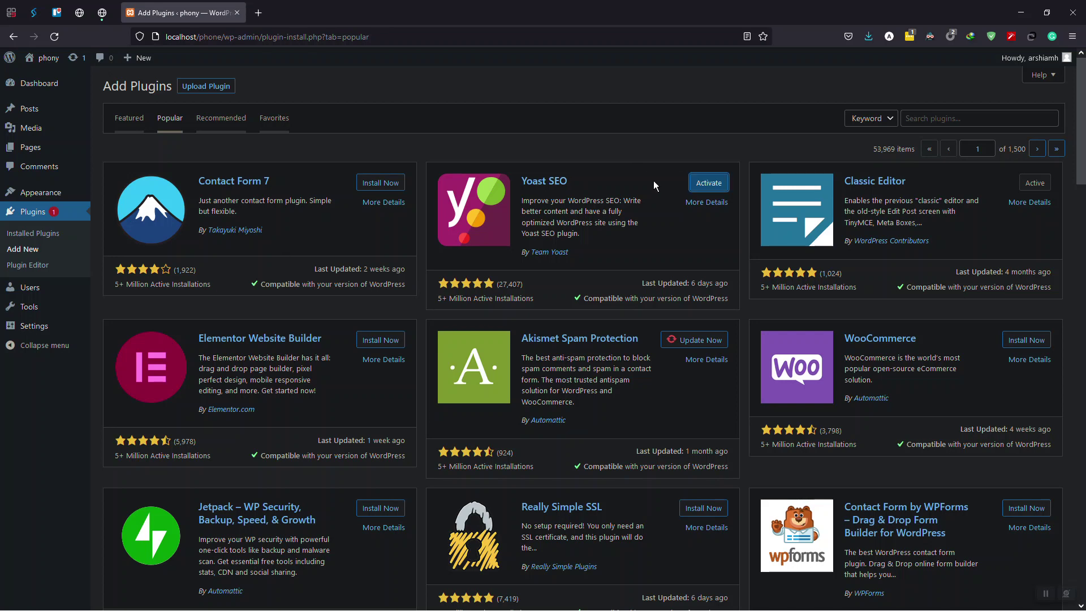
left_click(702, 187)
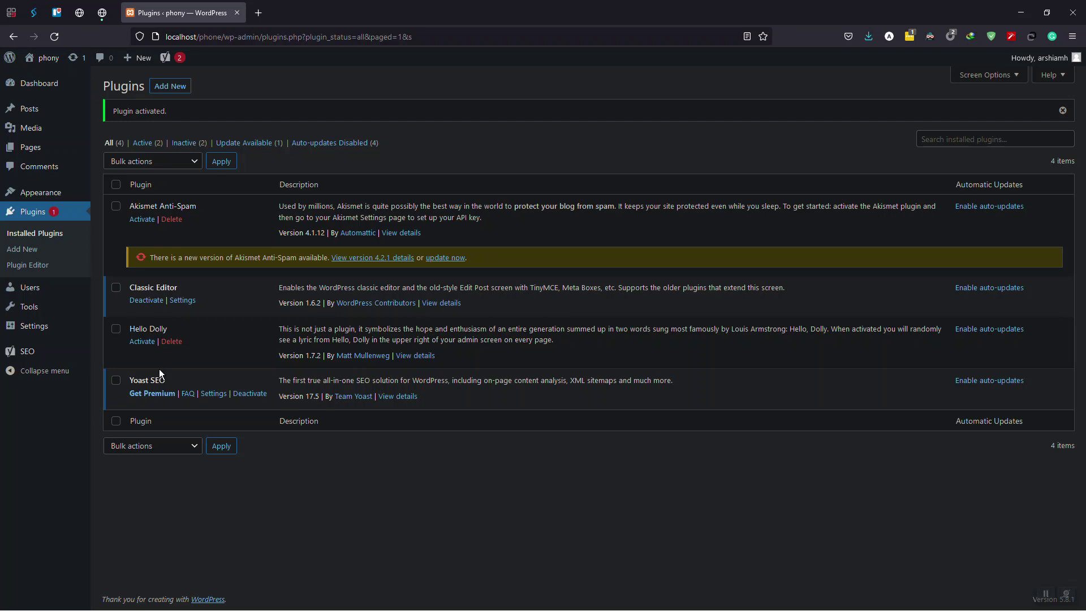
Step: Deactivate the Classic Editor plugin and delete it from the site, confirming the deletion
left_click(153, 303)
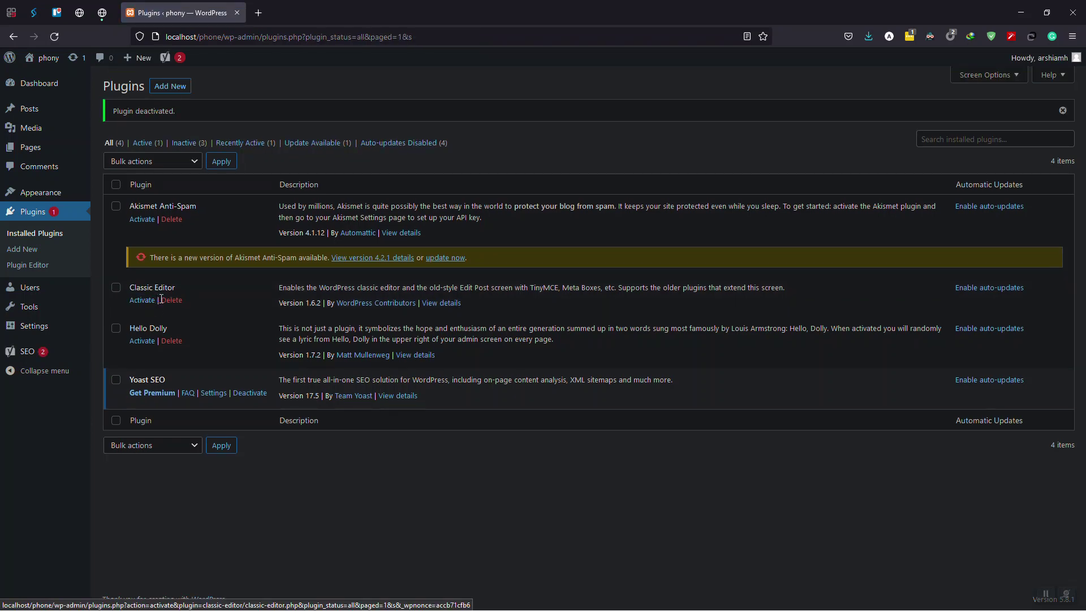
left_click(167, 303)
left_click(596, 347)
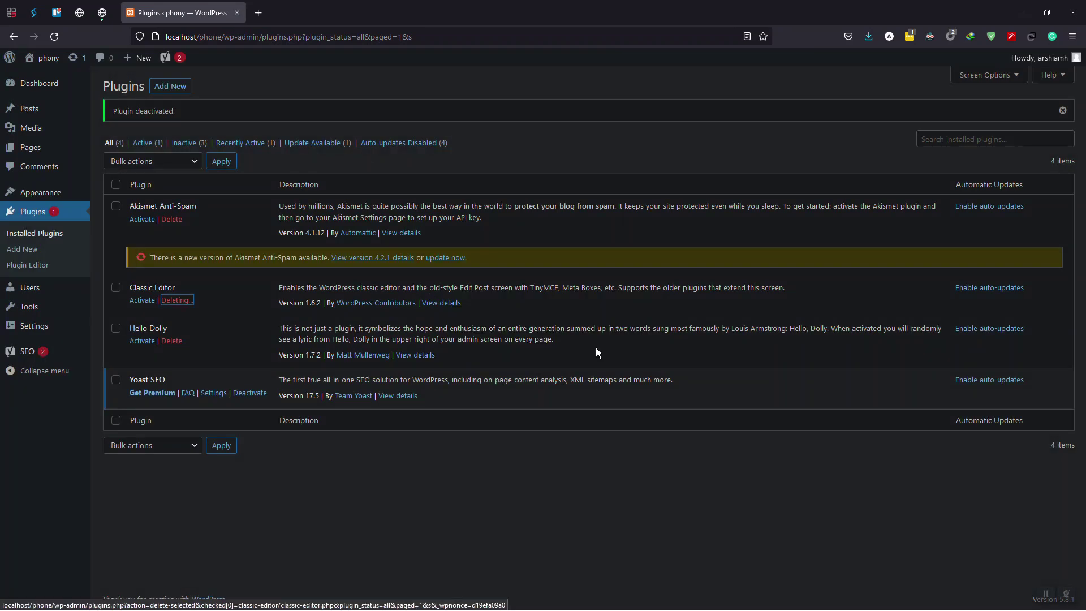
Step: Search the web in a new tab for "download classic editor plugin wordpress" and open the Classic Editor page on WordPress.org
left_click(259, 22)
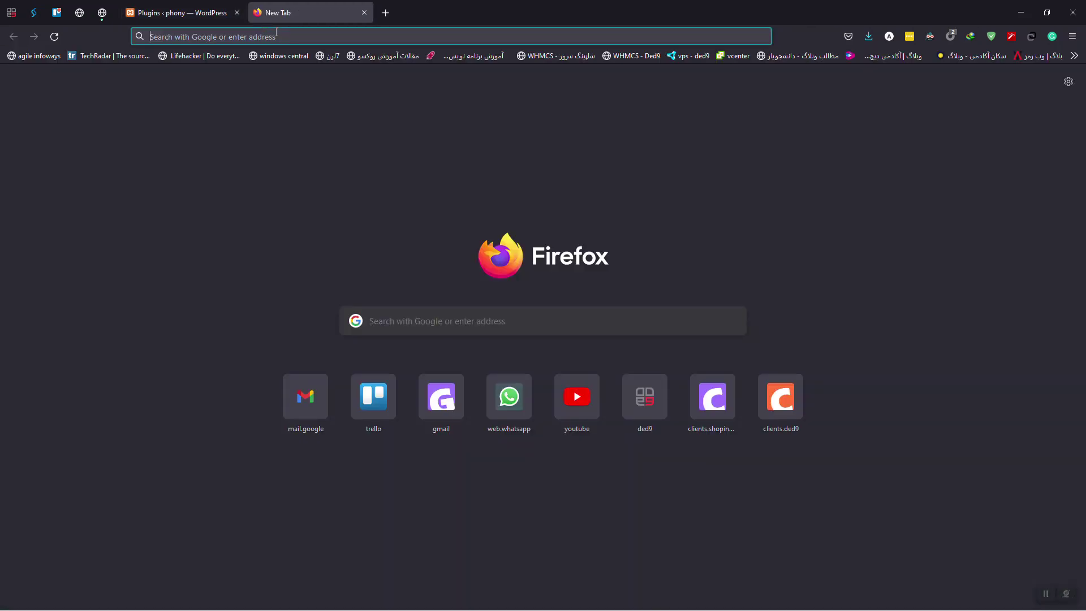
type("download ")
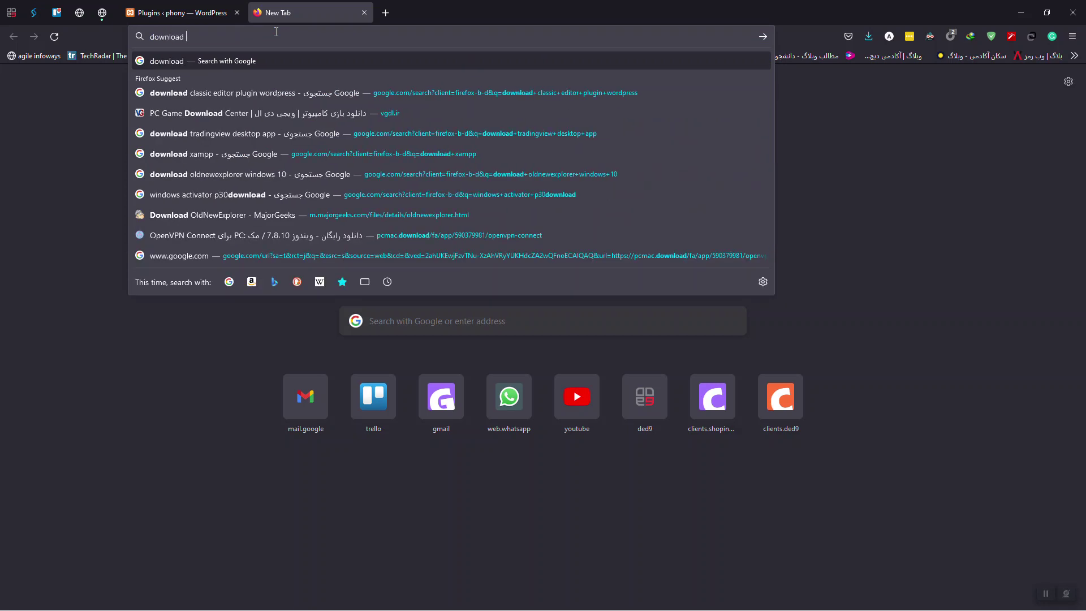
type("class")
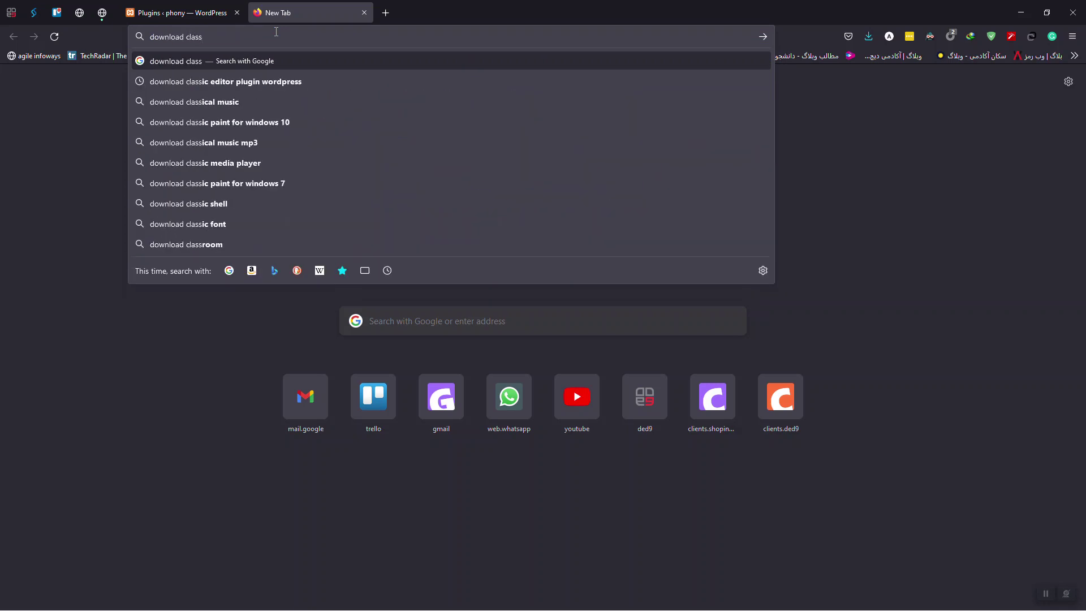
key("Down")
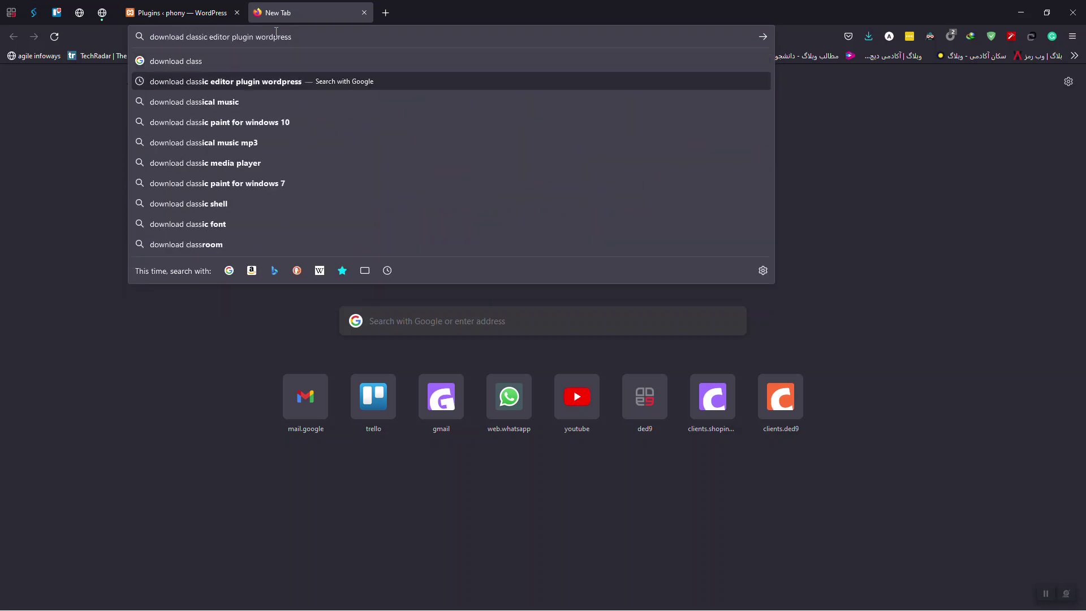
key("Return")
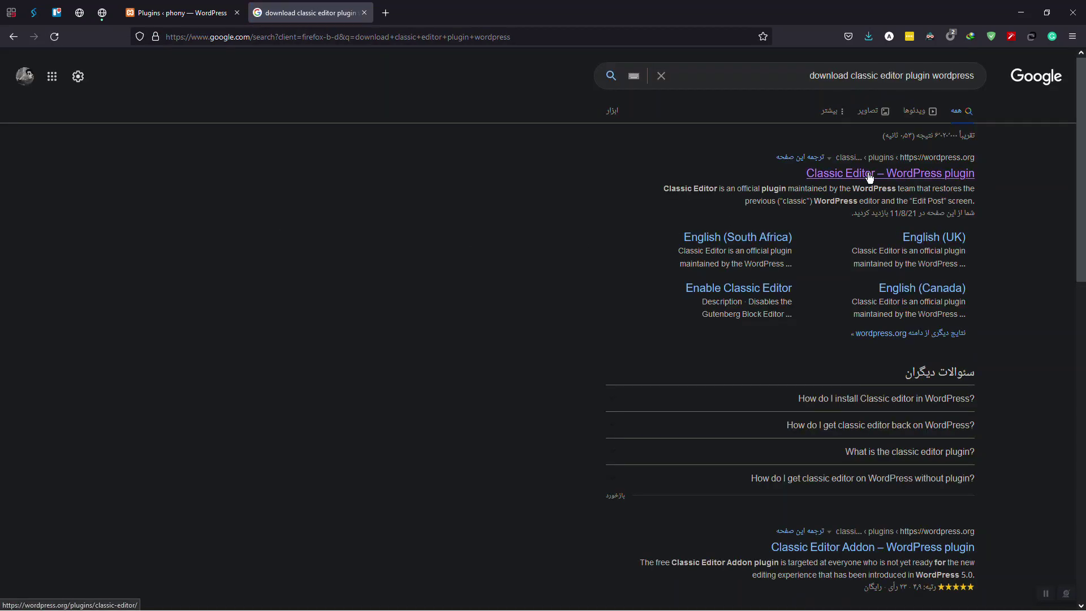
left_click(870, 174)
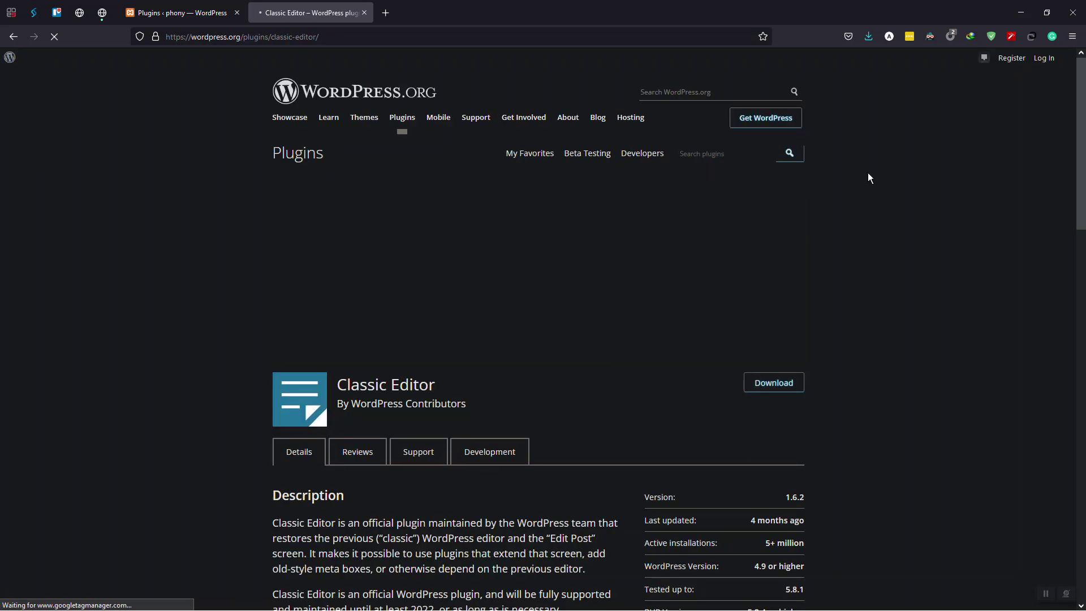
Step: Download the Classic Editor plugin archive classic-editor.1.6.2.zip, accepting the default handling of the duplicate download link
scroll(860, 220, "down", 2)
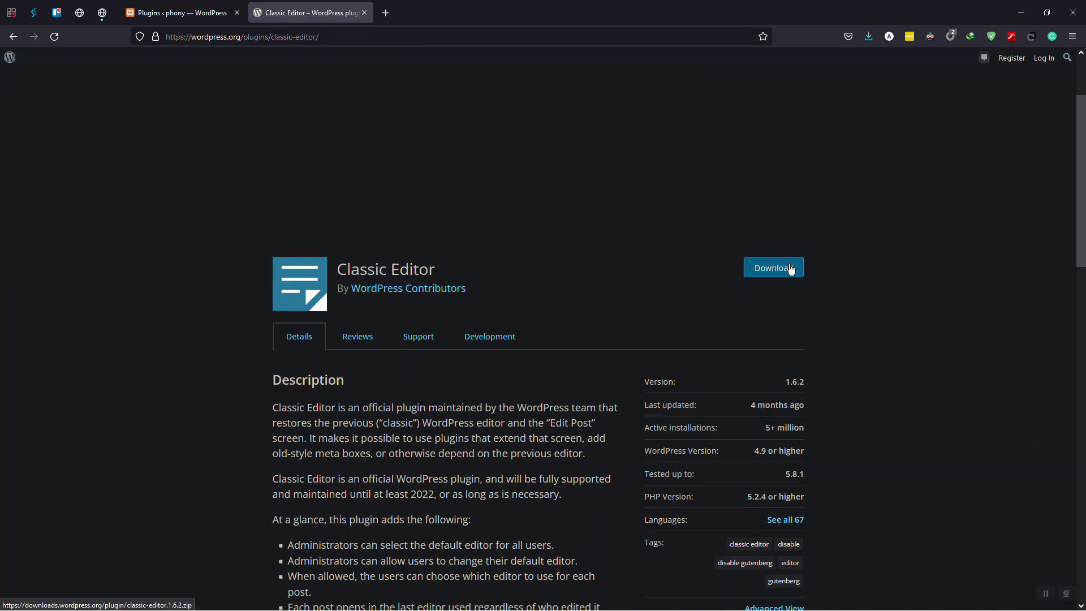
left_click(791, 270)
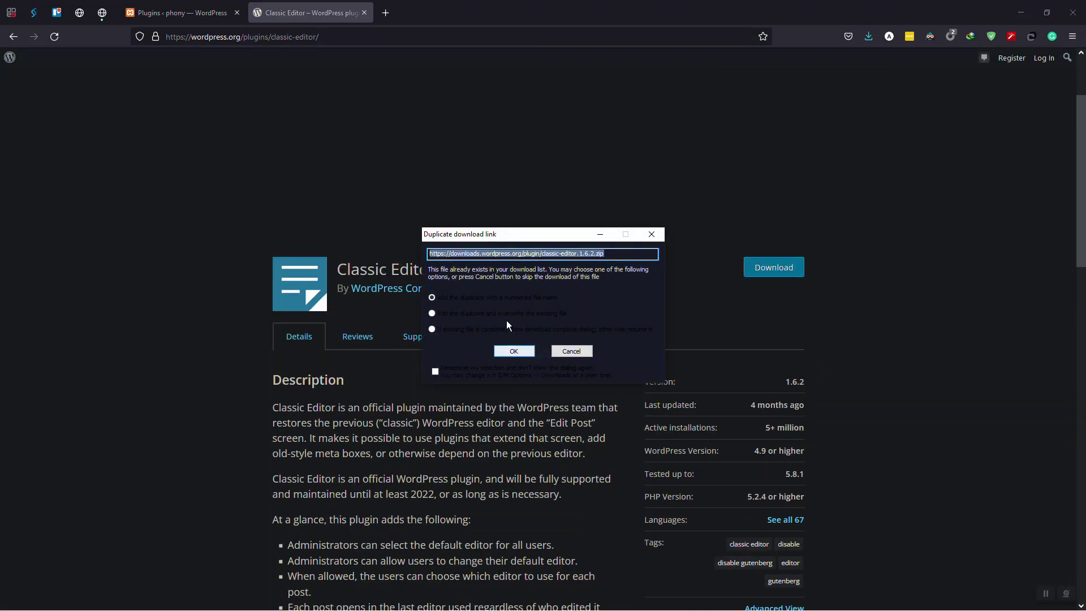
left_click(513, 350)
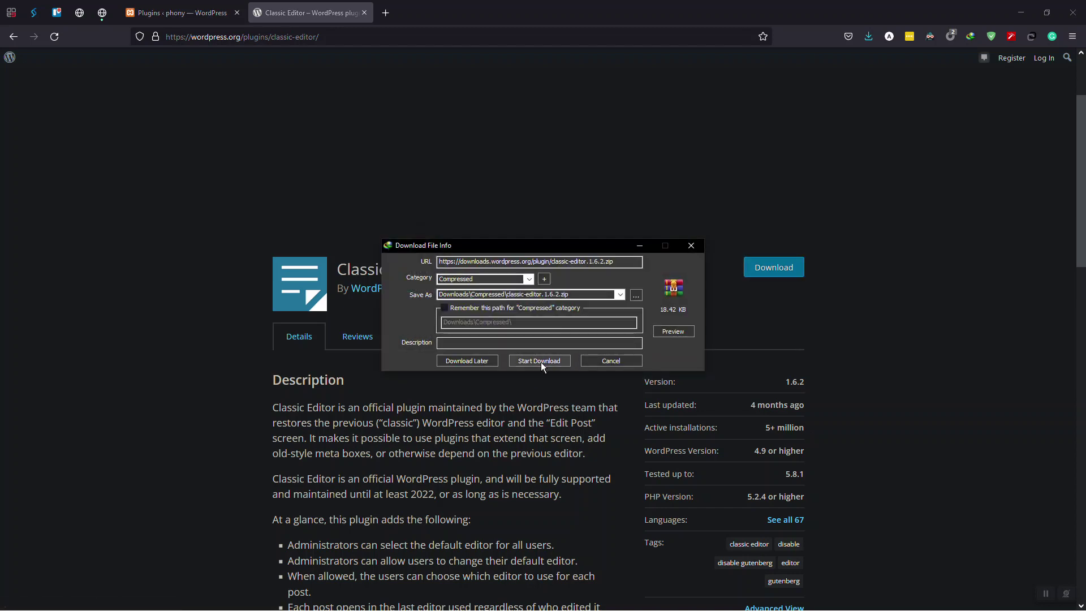
left_click(542, 361)
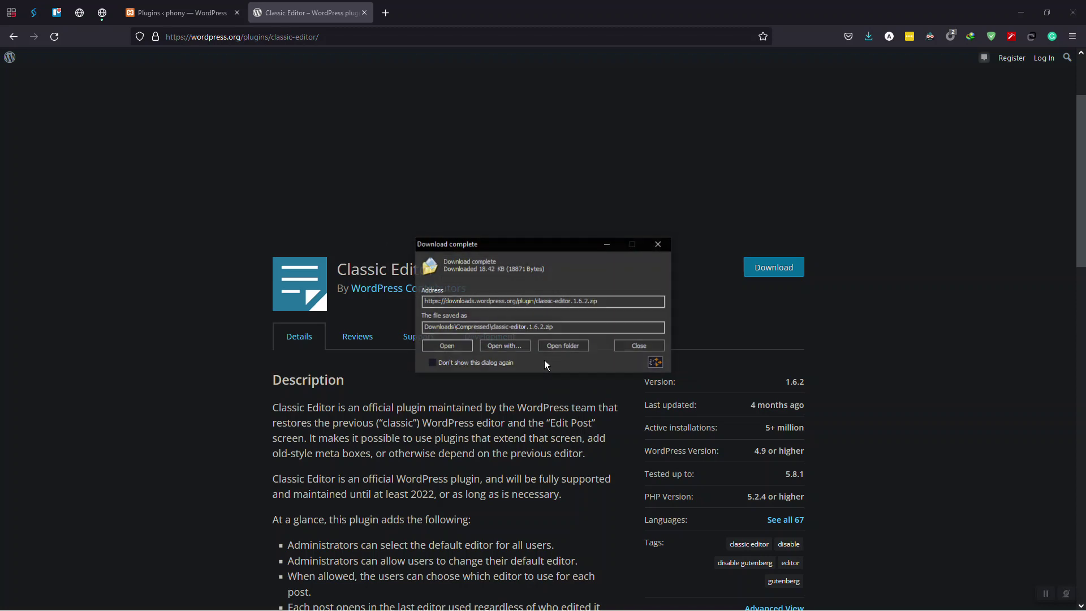
Step: Show the downloaded file in its folder, open classic-editor.1.6.2.zip in WinRAR, and arrange the archive window behind the folder window
left_click(545, 349)
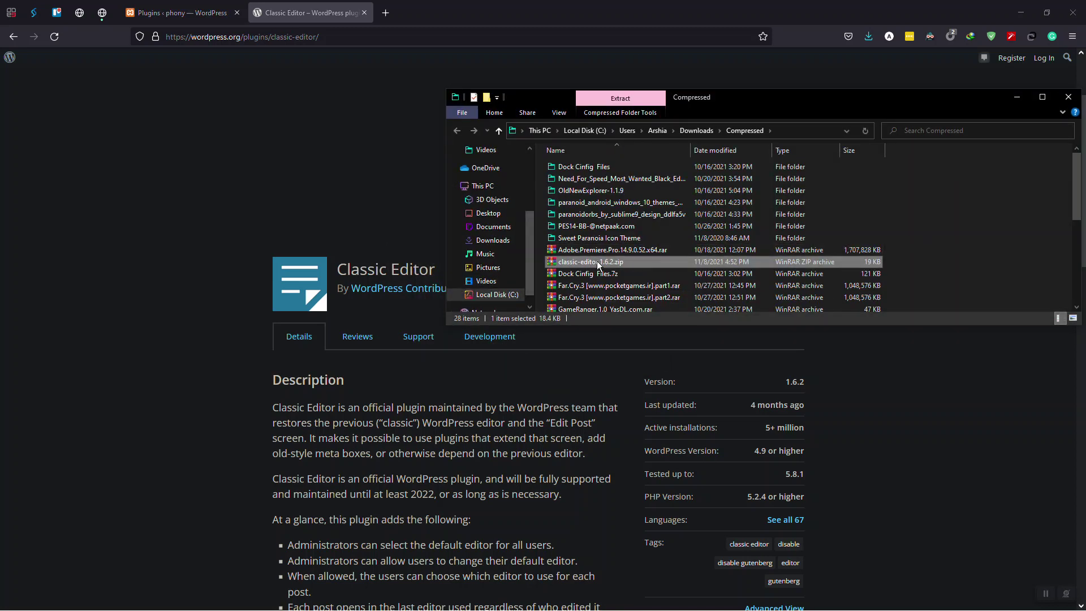
double_click(596, 260)
left_click_drag(592, 280, 613, 107)
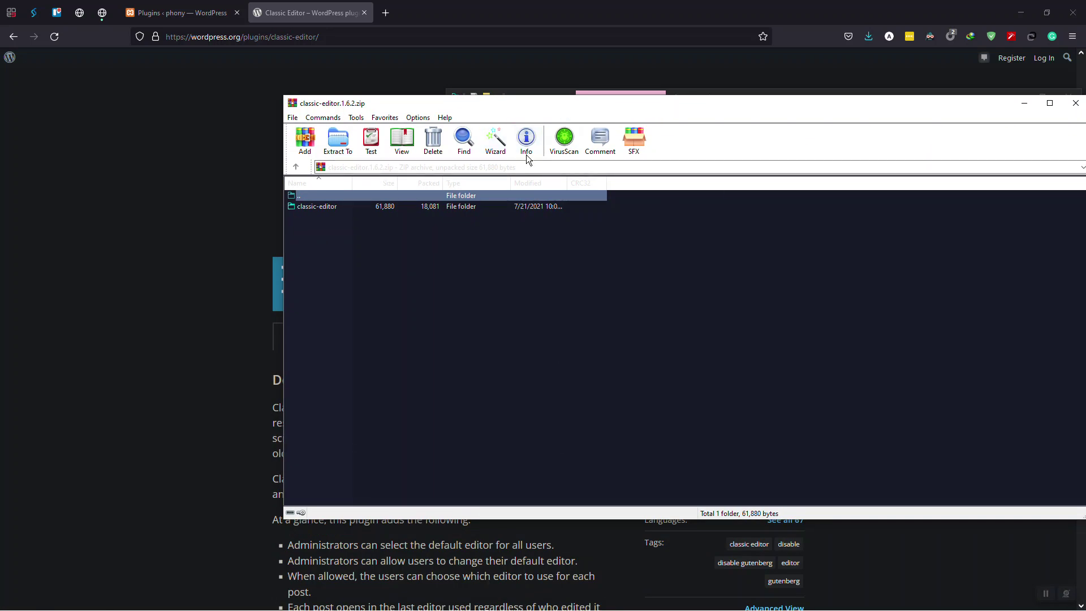
left_click_drag(689, 113, 623, 180)
left_click(685, 100)
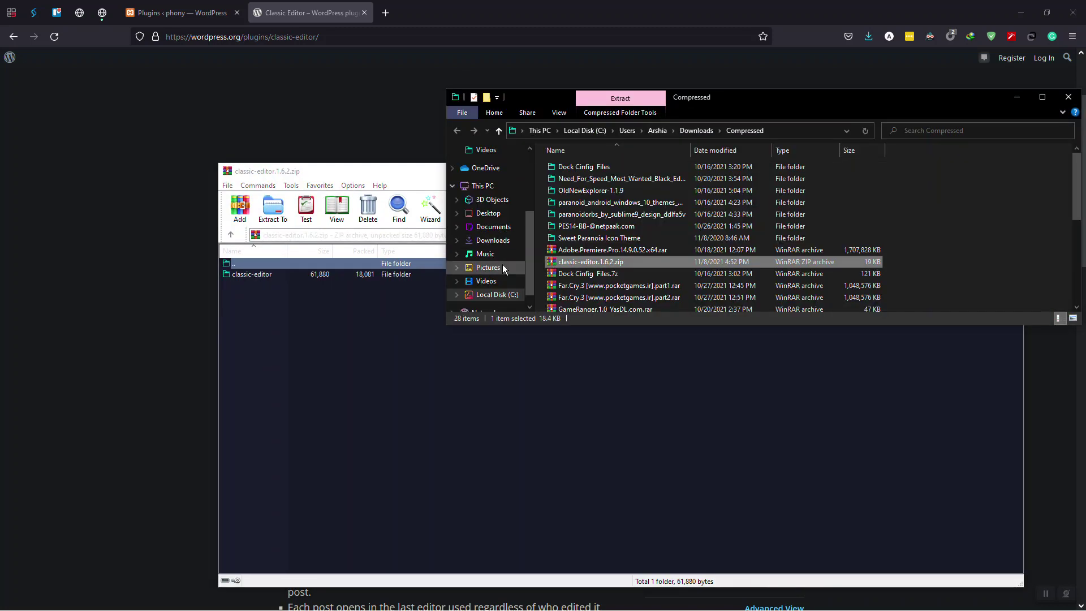
Step: Browse the local disk C: to the site's plugins folder at xampp\htdocs\phone\wp-content\plugins
left_click(497, 295)
left_click(562, 298)
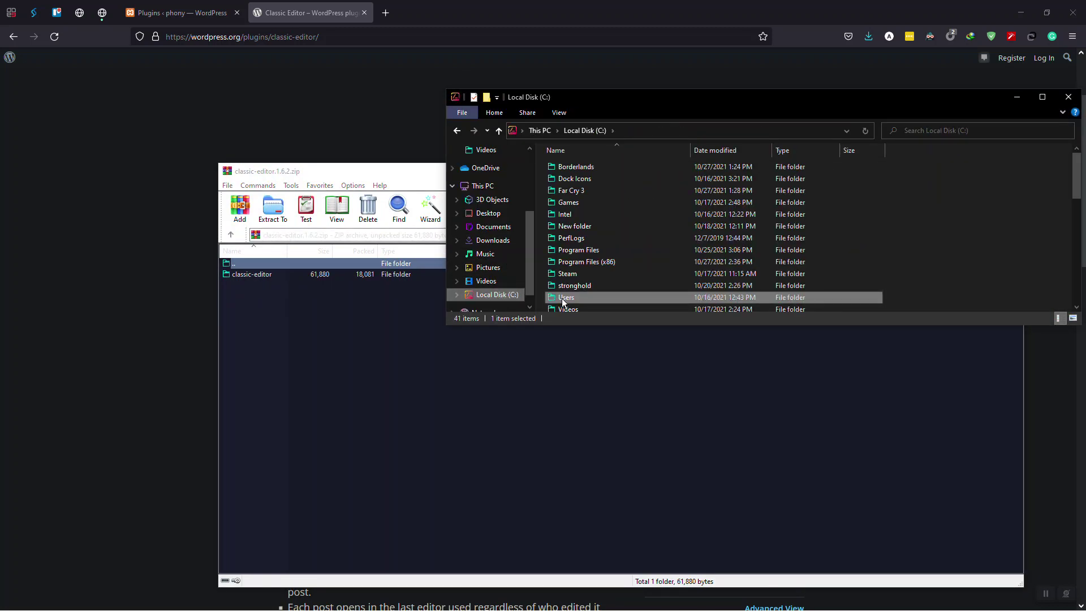
scroll(614, 239, "down", 1)
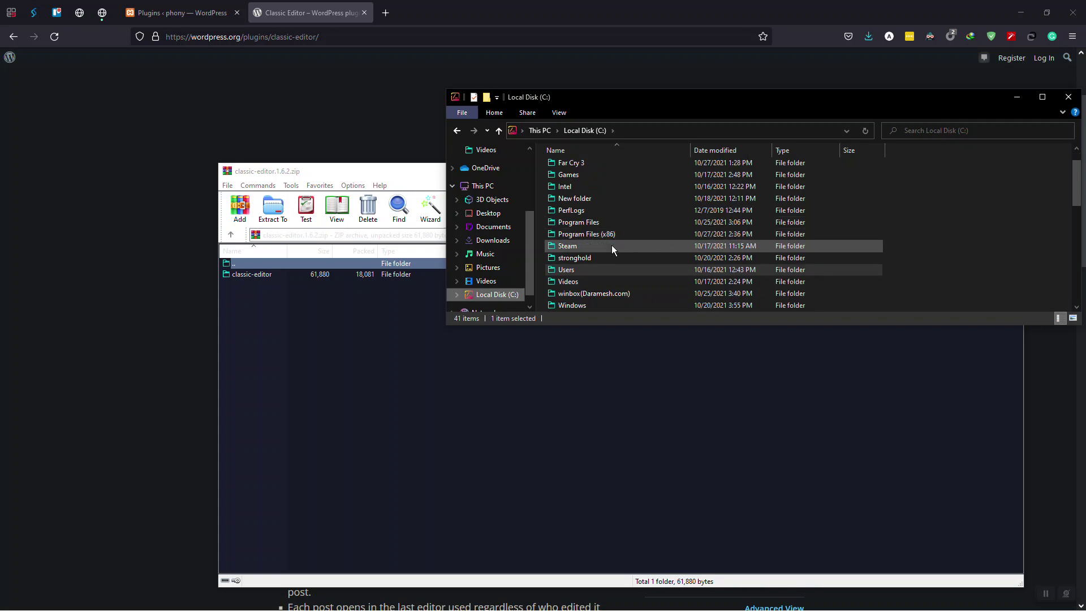
scroll(590, 292, "down", 2)
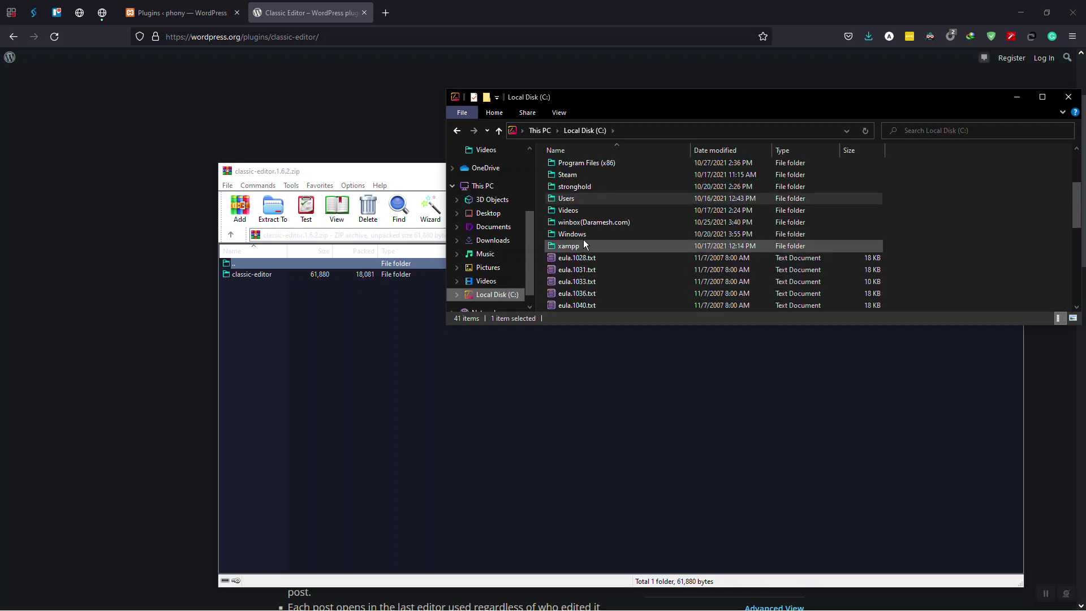
double_click(585, 244)
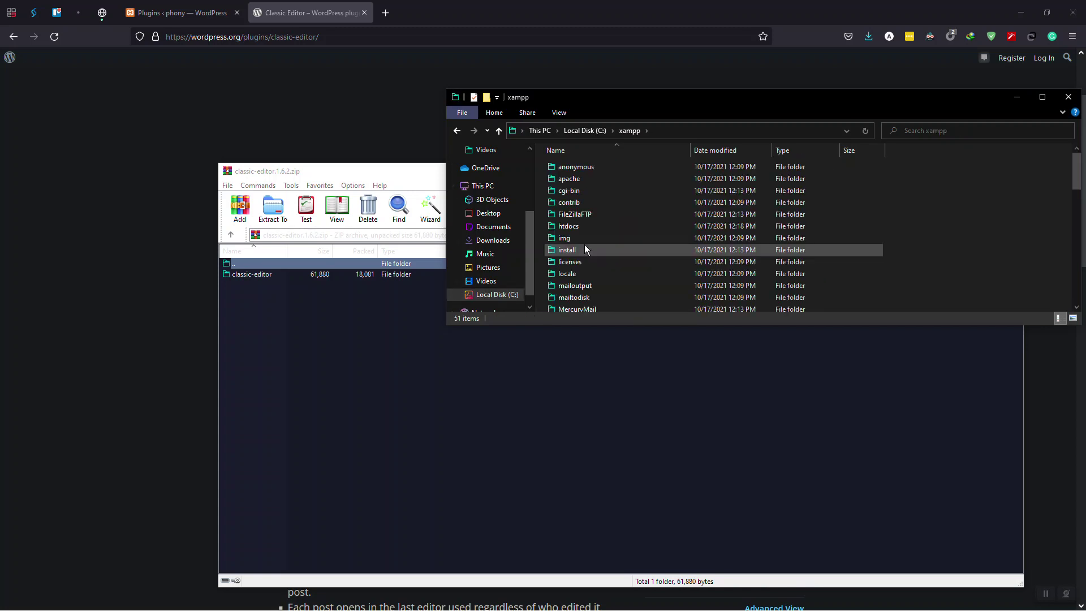
double_click(577, 226)
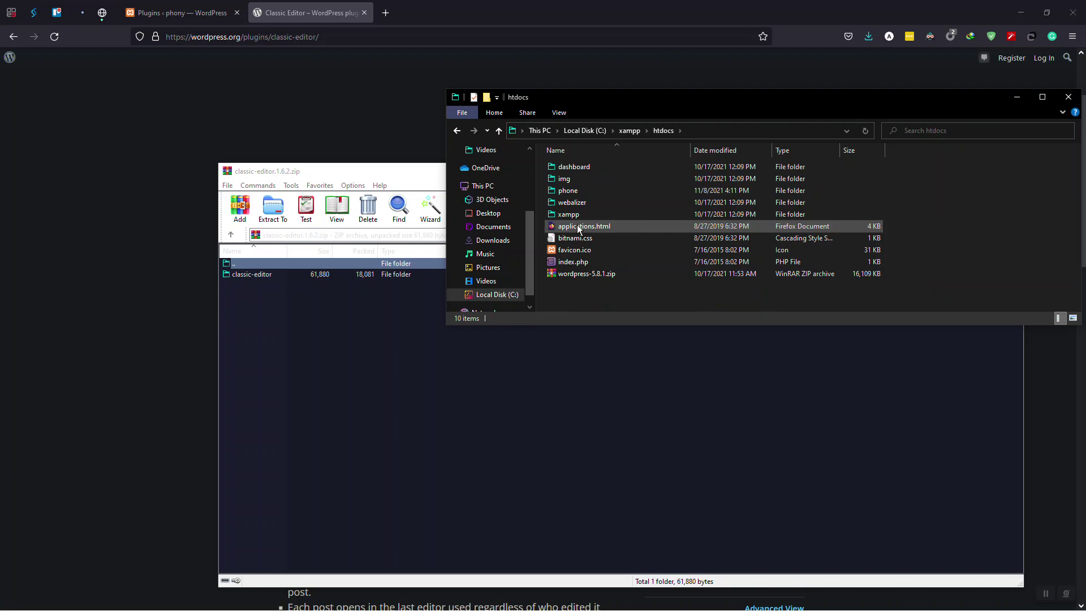
double_click(575, 192)
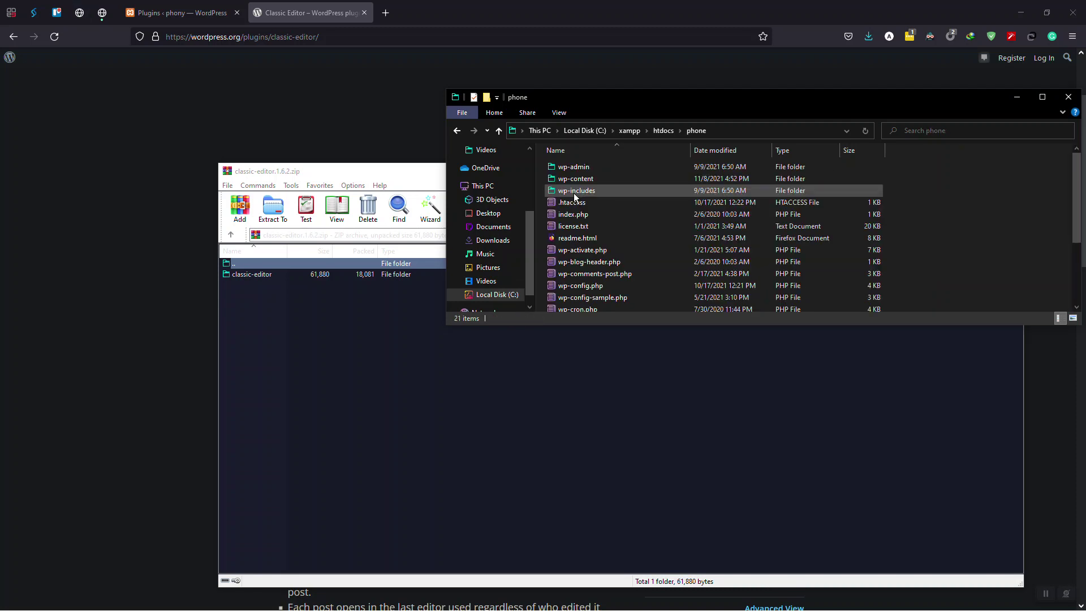
double_click(574, 180)
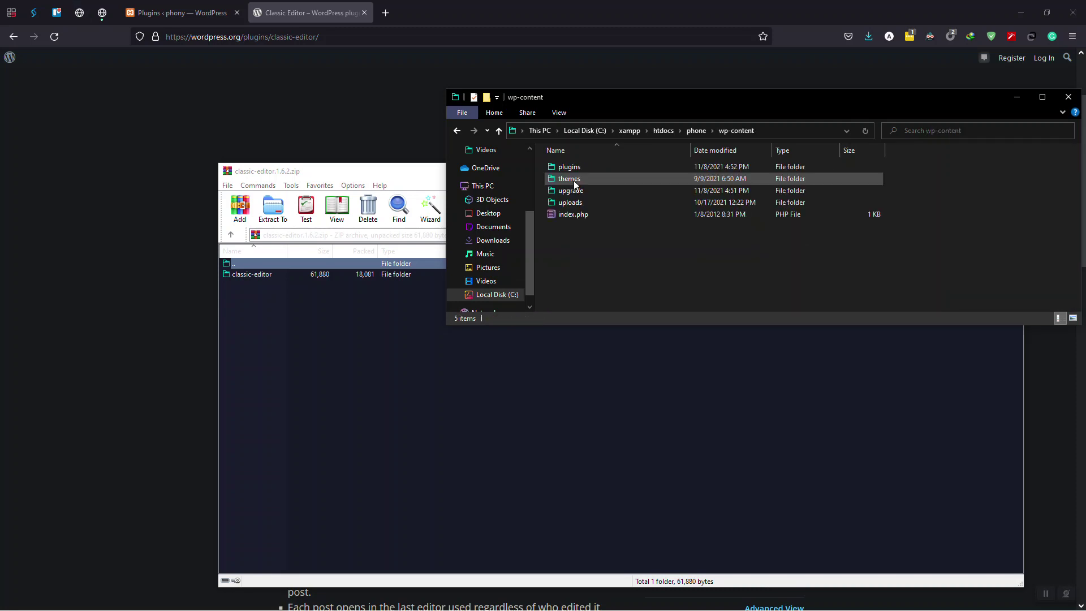
double_click(569, 167)
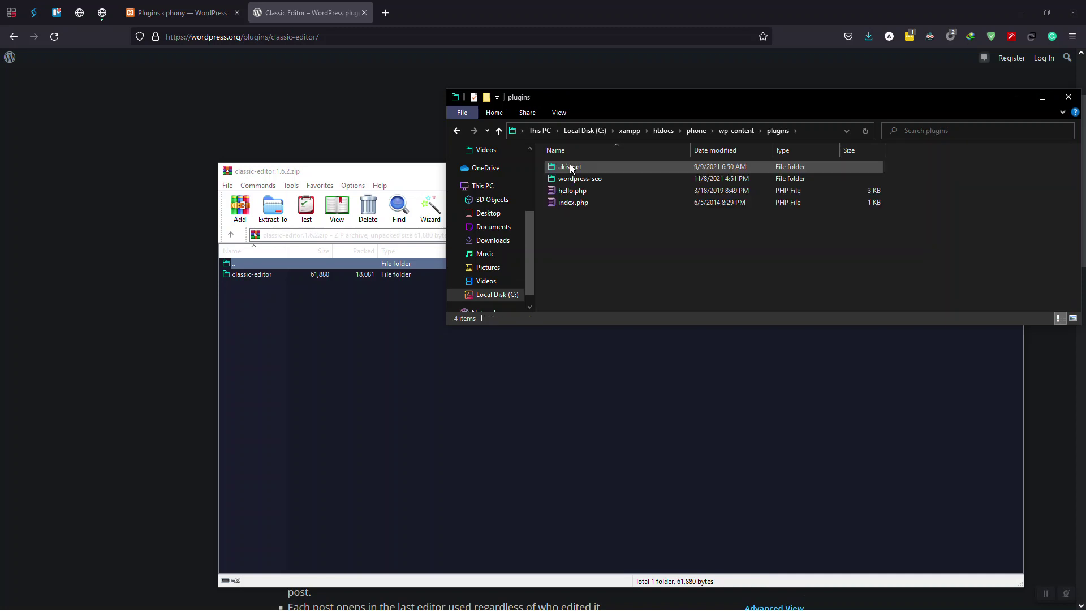
Step: Extract the classic-editor folder from the archive into the site's plugins folder, and open the extracted folder to view its files
left_click(262, 274)
left_click_drag(263, 273, 1043, 251)
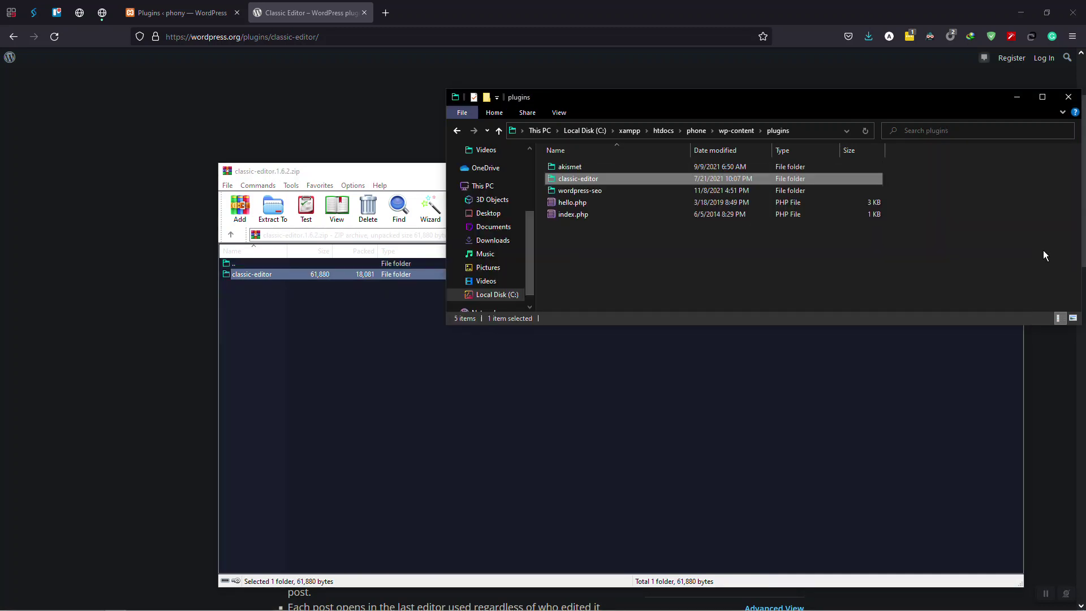
double_click(605, 178)
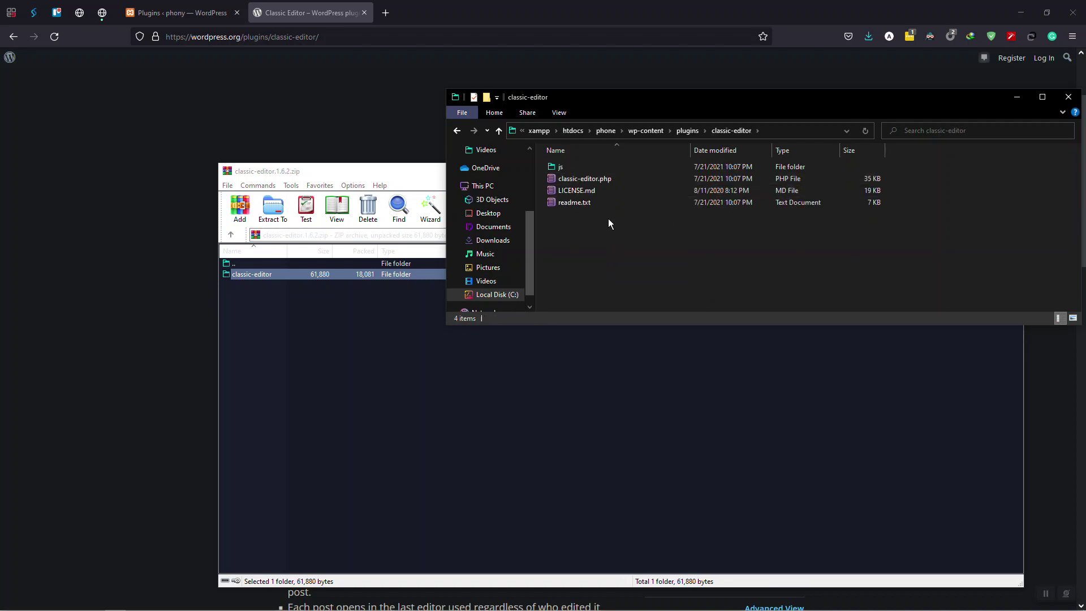
Step: Switch back to the browser, reload the WordPress installed plugins page, and activate the Classic Editor plugin
left_click(341, 414)
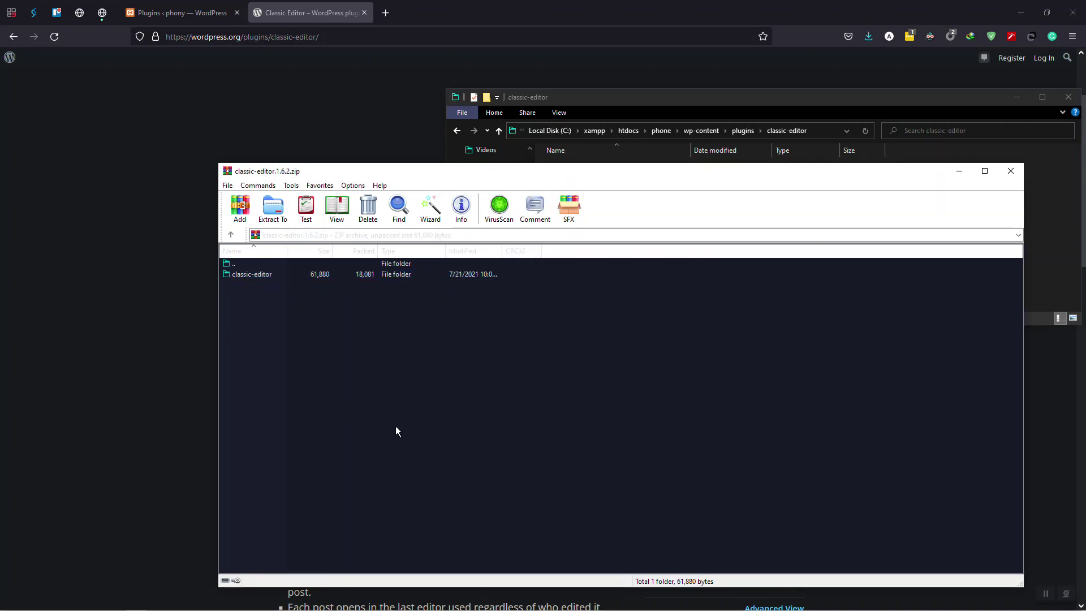
left_click(84, 224)
left_click(185, 6)
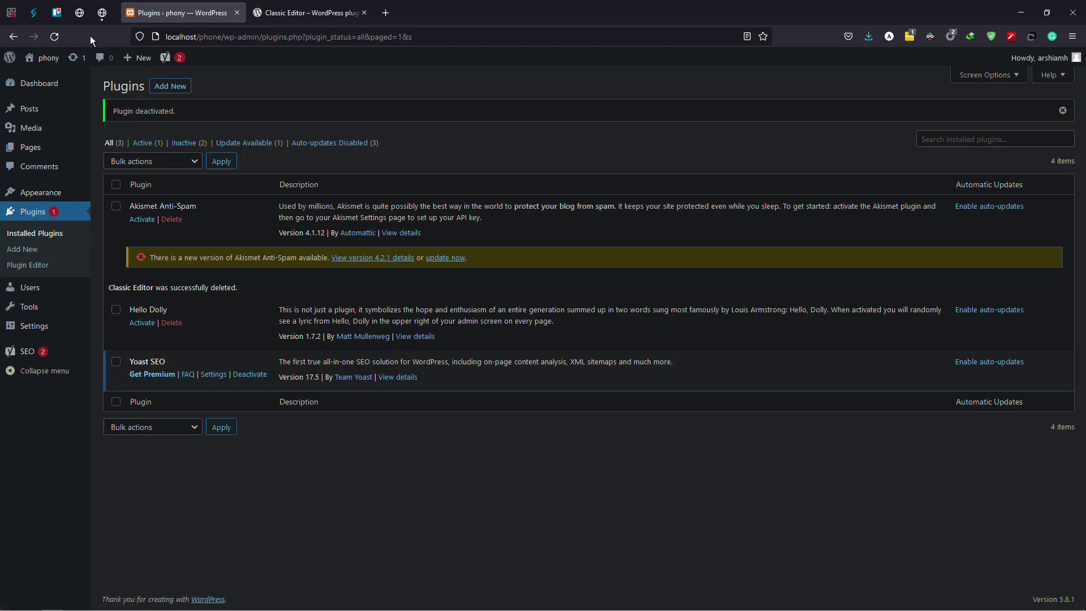
left_click(49, 42)
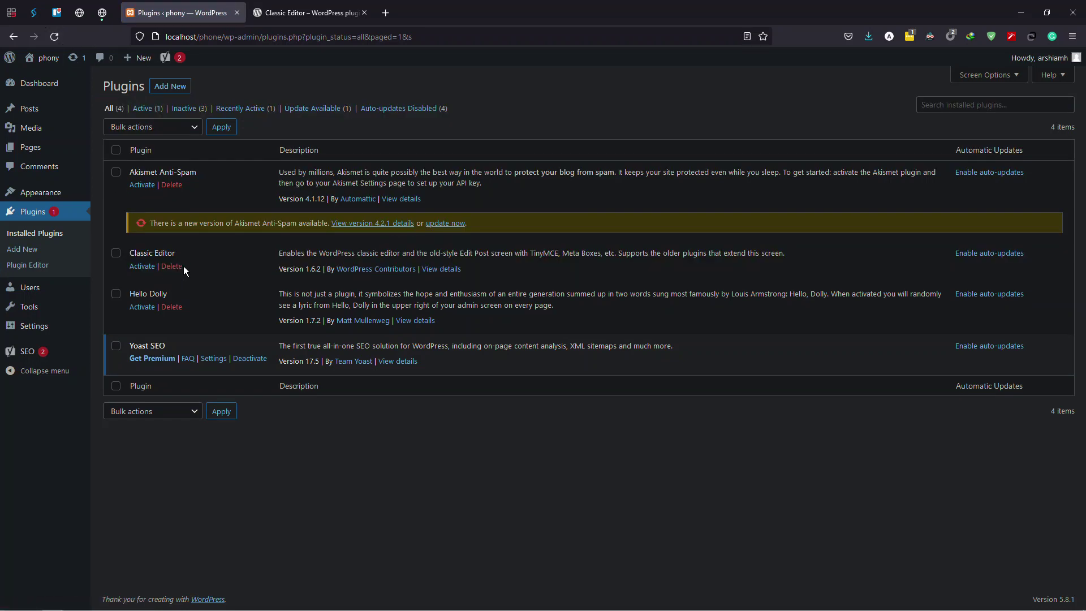
left_click(142, 266)
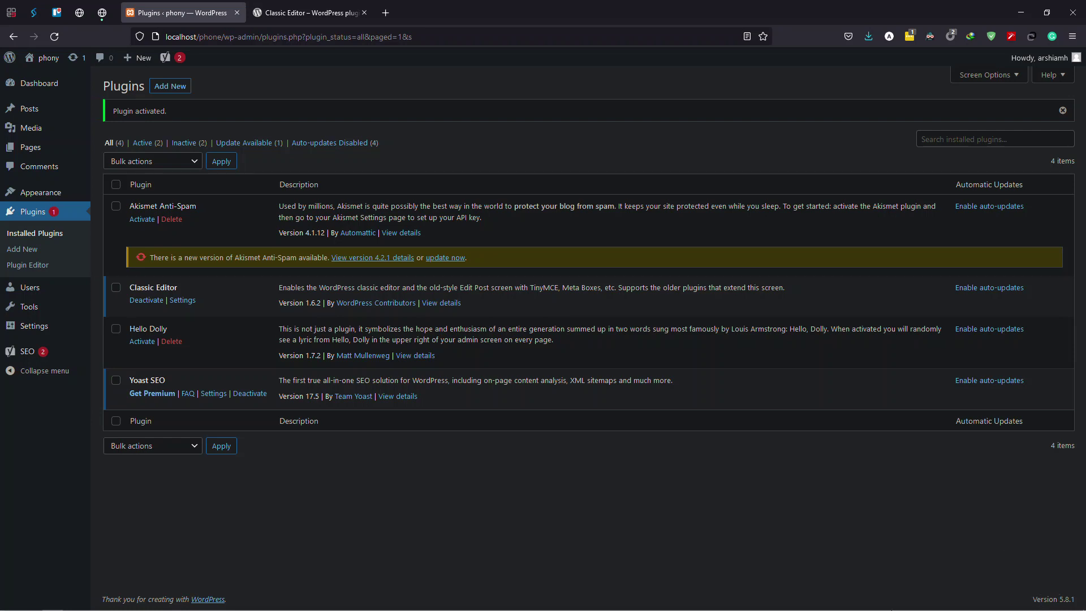
mouse_move(486, 604)
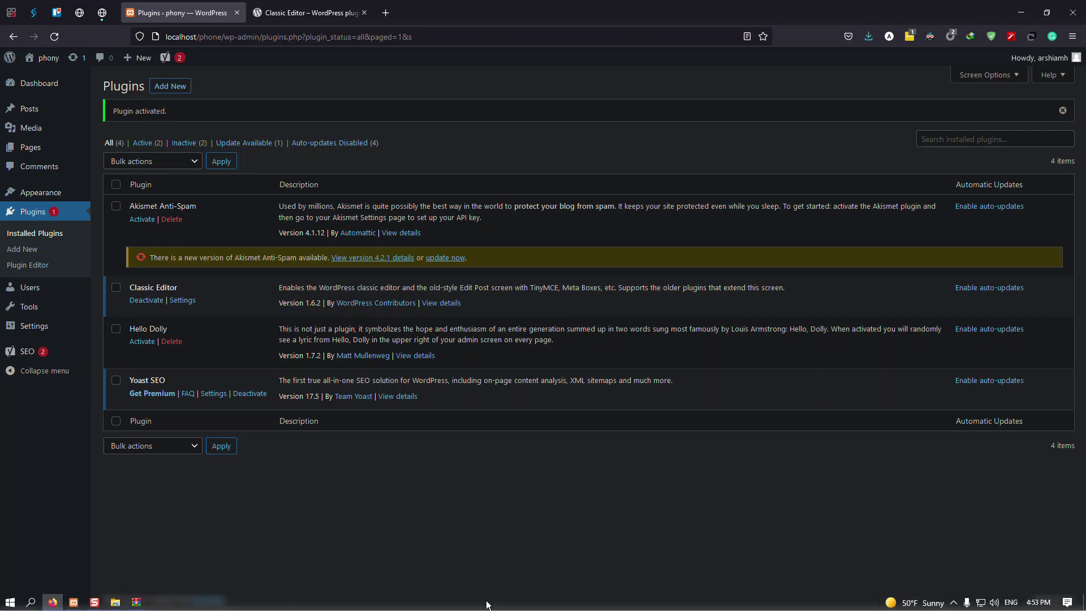